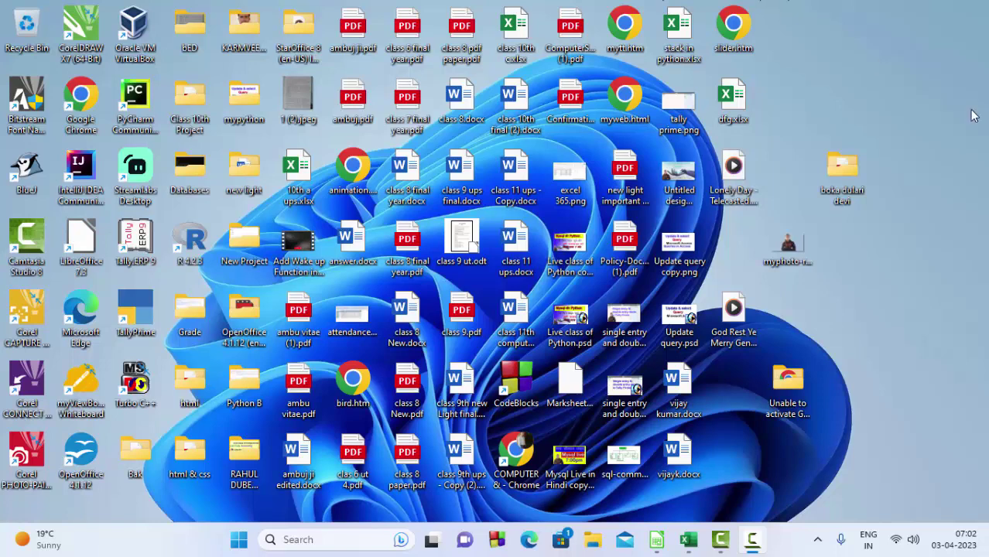
- Refresh the desktop three times, then bring the dfg.xlsx workbook to the front
{"action": "right_click", "coordinate": [941, 96]}
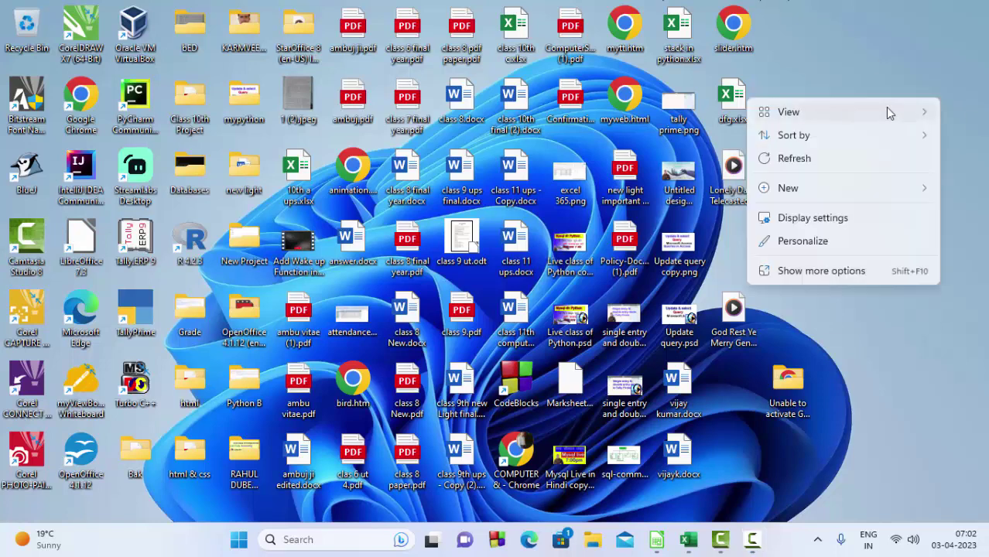
{"action": "left_click", "coordinate": [820, 157]}
{"action": "right_click", "coordinate": [945, 71]}
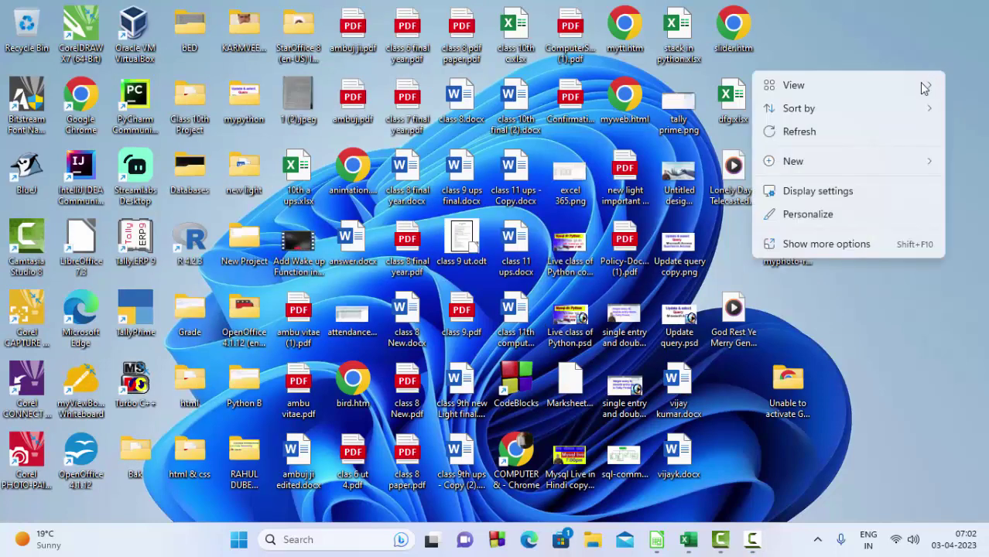
{"action": "left_click", "coordinate": [861, 131]}
{"action": "right_click", "coordinate": [945, 41]}
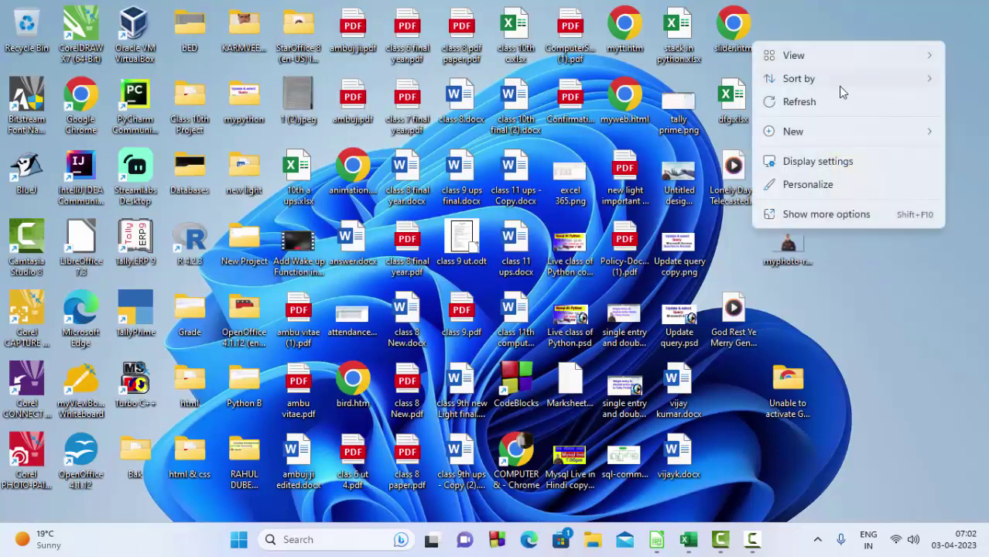
{"action": "left_click", "coordinate": [825, 106]}
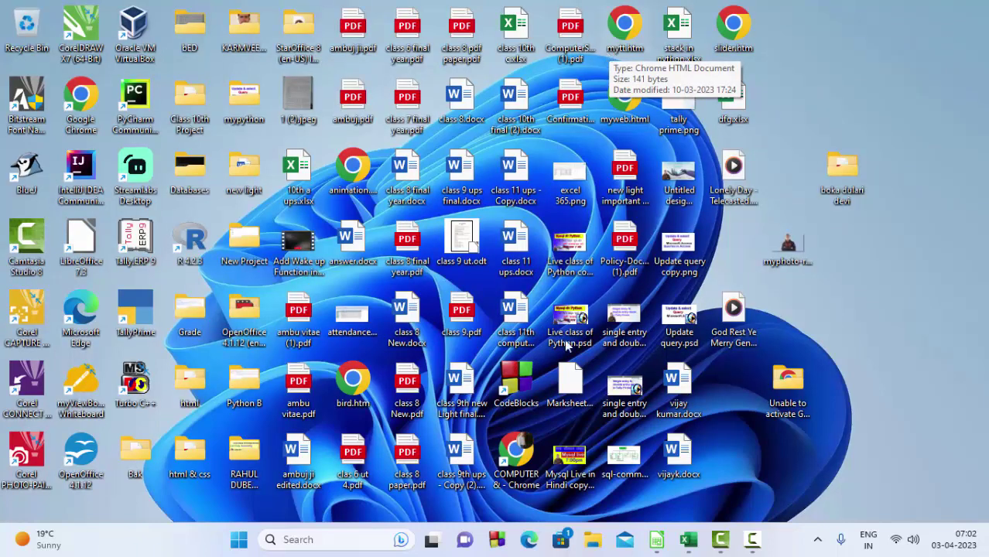
{"action": "left_click", "coordinate": [656, 539]}
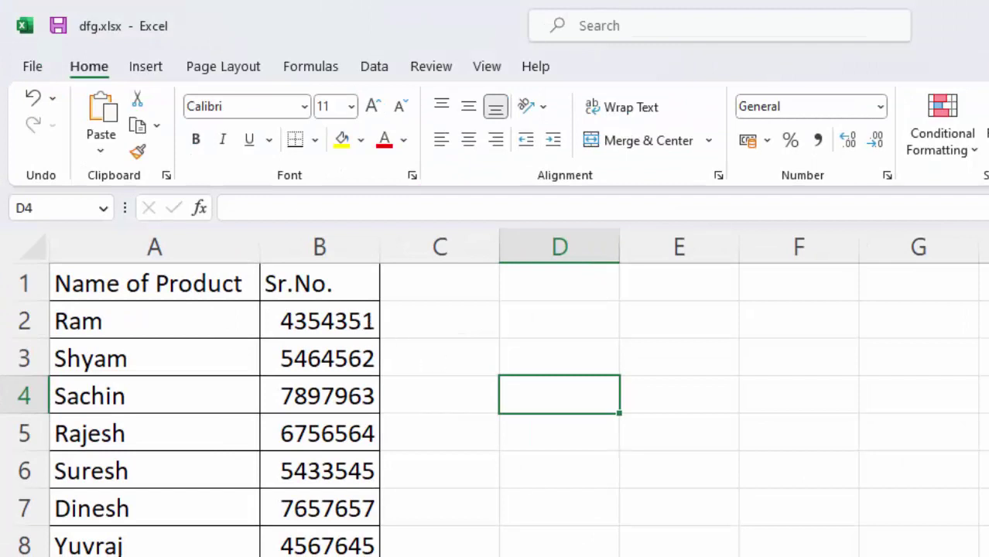
- Review the finished Bar Code table on Sheet1, then switch to Sheet2
{"action": "scroll", "coordinate": [496, 393], "scroll_direction": "up", "scroll_amount": 1}
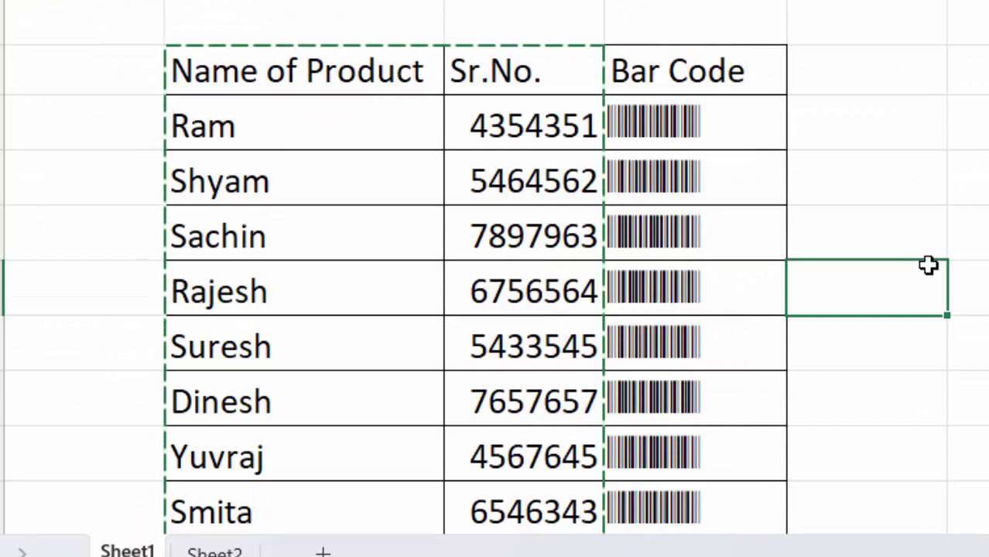
{"action": "double_click", "coordinate": [930, 263]}
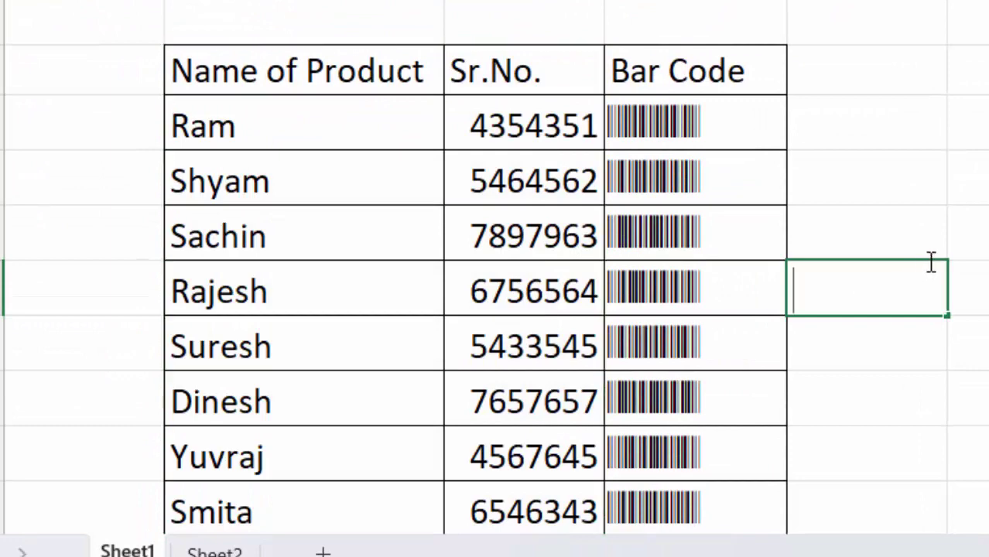
{"action": "scroll", "coordinate": [936, 258], "scroll_direction": "down", "scroll_amount": 2}
{"action": "scroll", "coordinate": [936, 258], "scroll_direction": "up", "scroll_amount": 1}
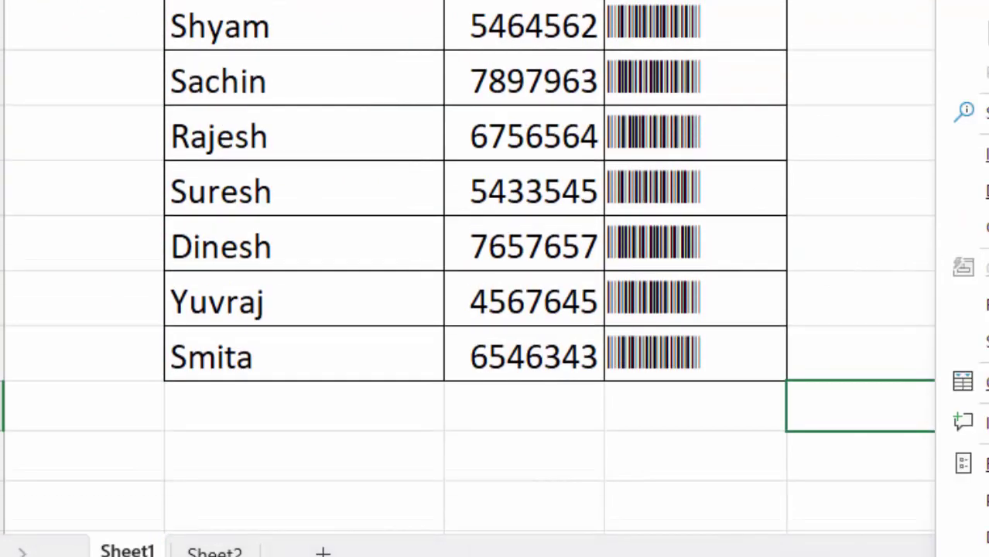
{"action": "scroll", "coordinate": [787, 291], "scroll_direction": "up", "scroll_amount": 1}
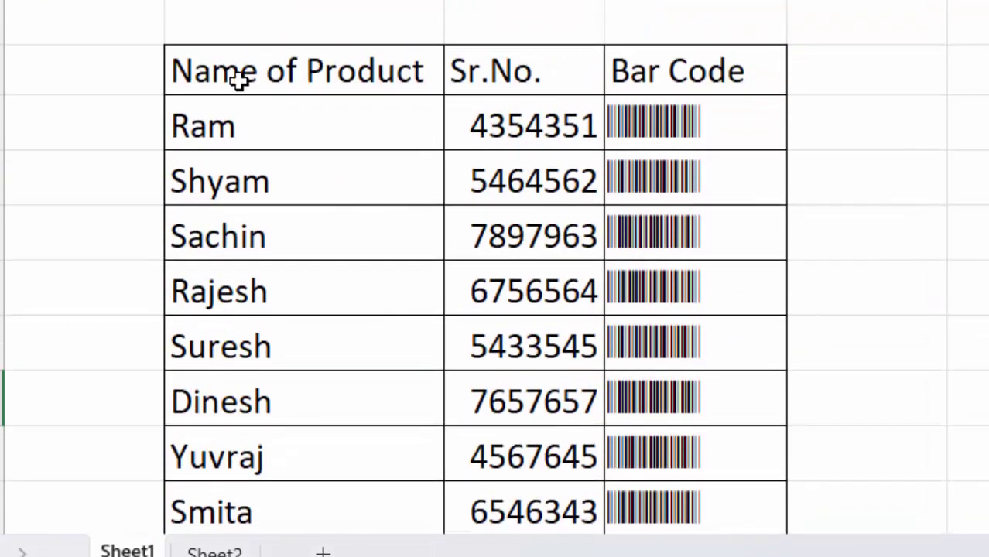
{"action": "left_click_drag", "start_coordinate": [234, 82], "coordinate": [691, 52]}
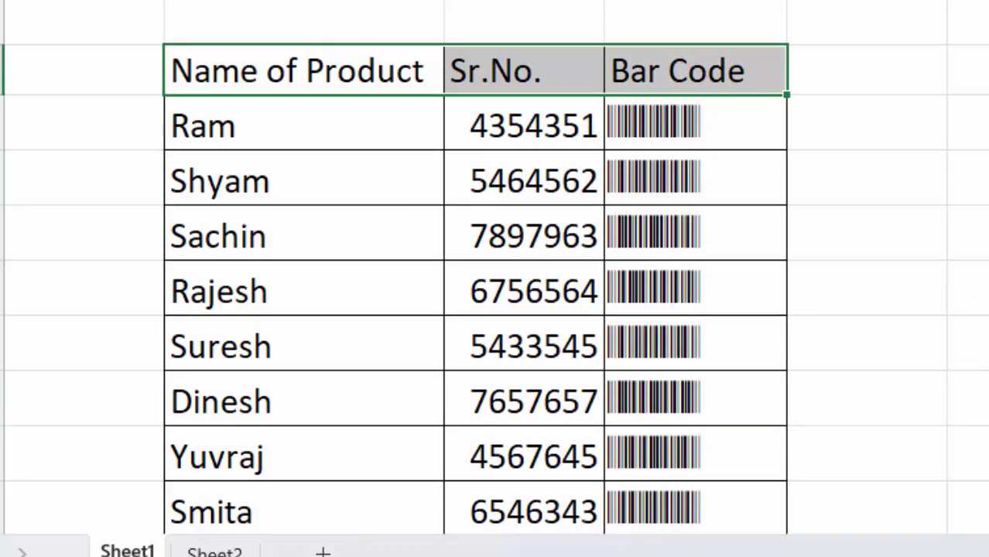
{"action": "left_click", "coordinate": [214, 551]}
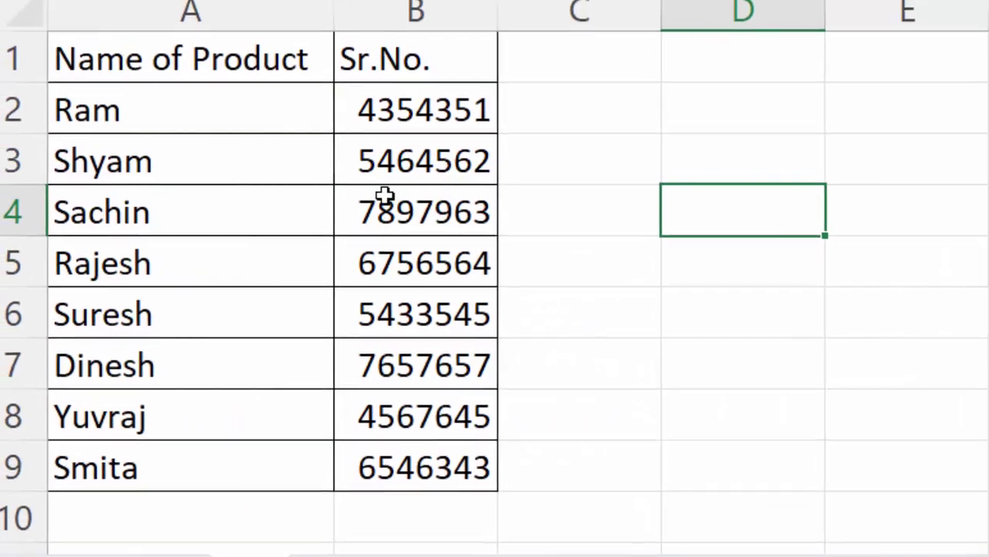
- Enter the formula ="*"&B2&"*" in C2 to wrap the serial number in asterisks
{"action": "left_click", "coordinate": [554, 124]}
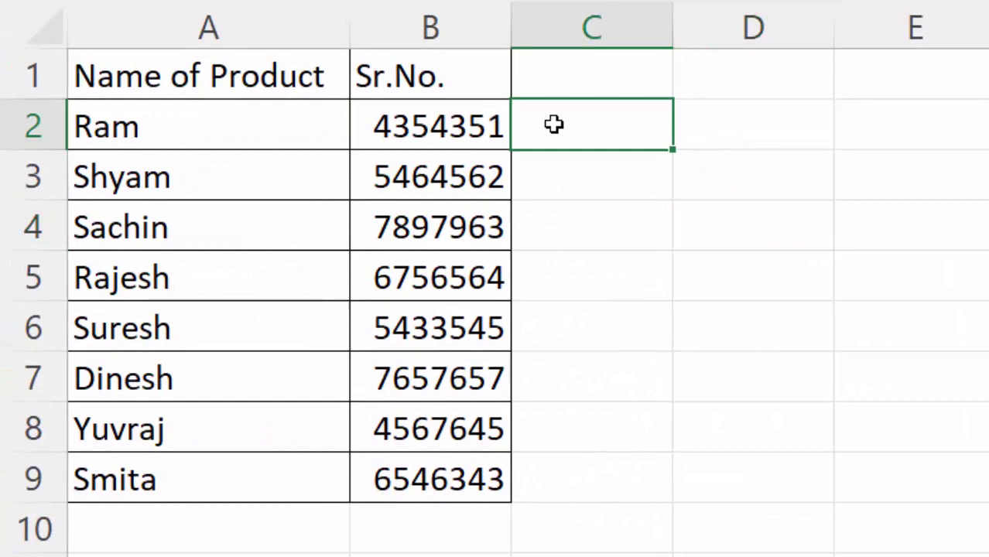
{"action": "type", "text": "="}
{"action": "type", "text": "\"*"}
{"action": "type", "text": " \""}
{"action": "type", "text": "&"}
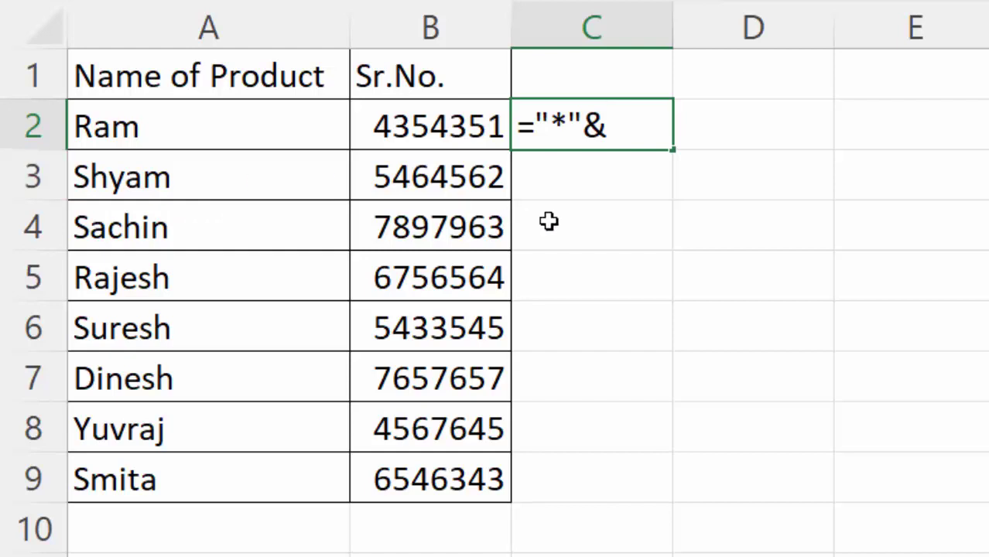
{"action": "type", "text": "b2"}
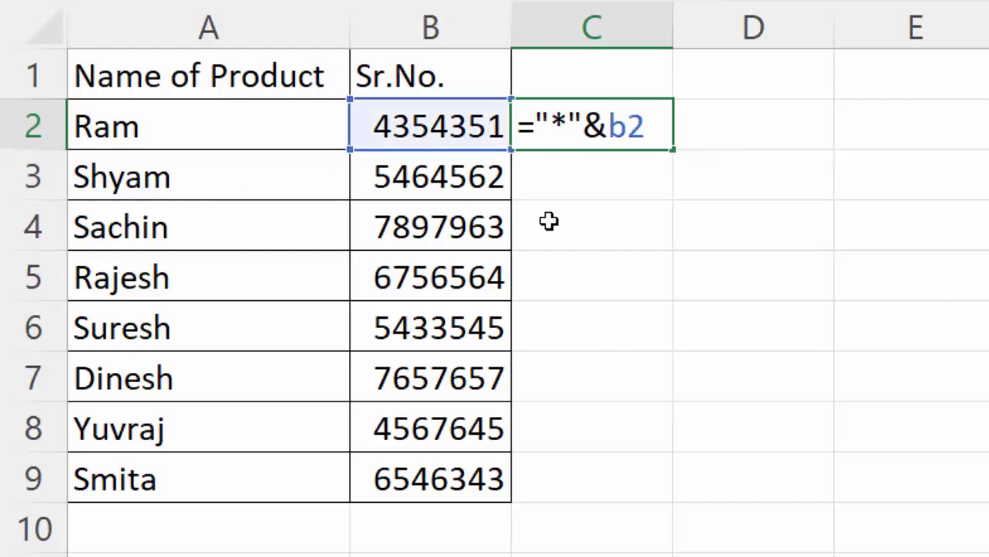
{"action": "type", "text": "&"}
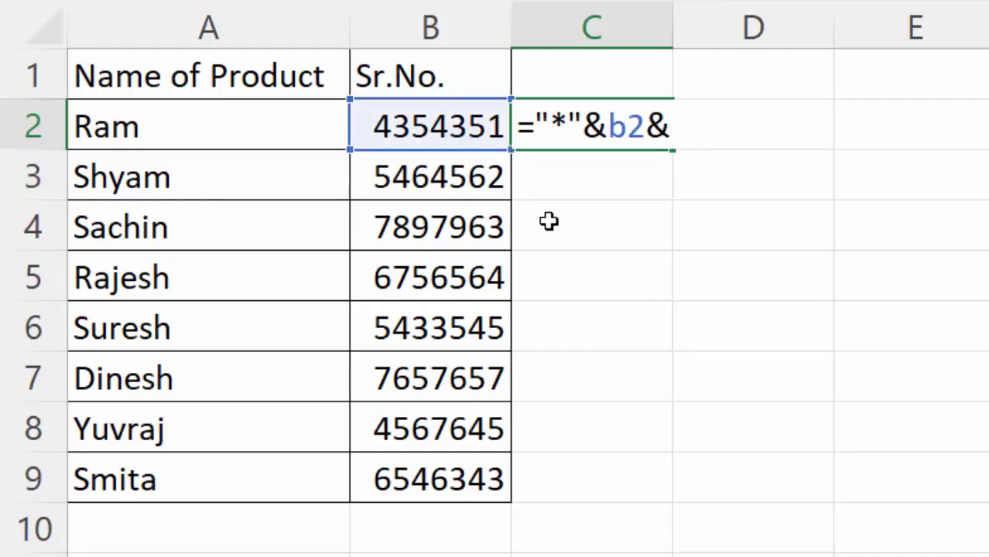
{"action": "type", "text": "\""}
{"action": "type", "text": "*"}
{"action": "type", "text": "\""}
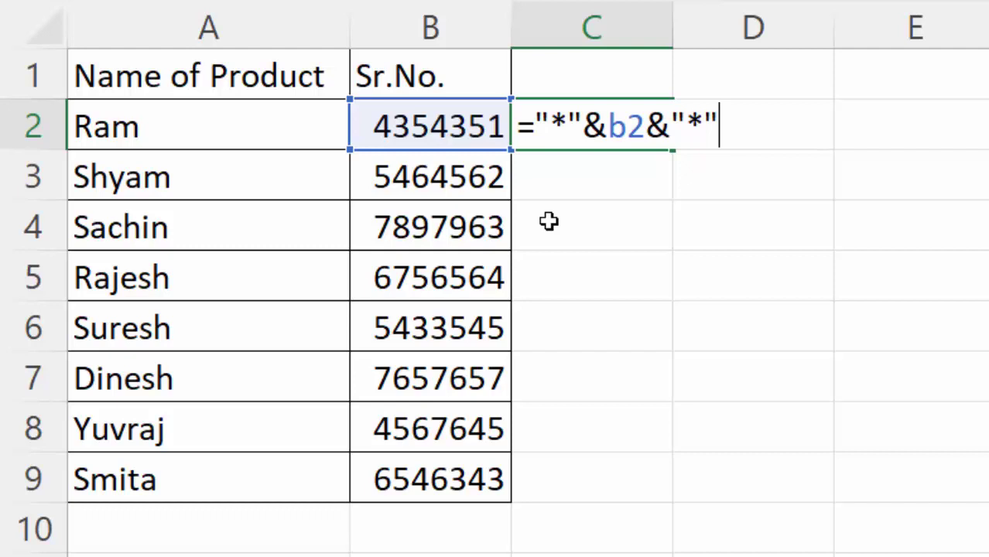
{"action": "key", "text": "Return"}
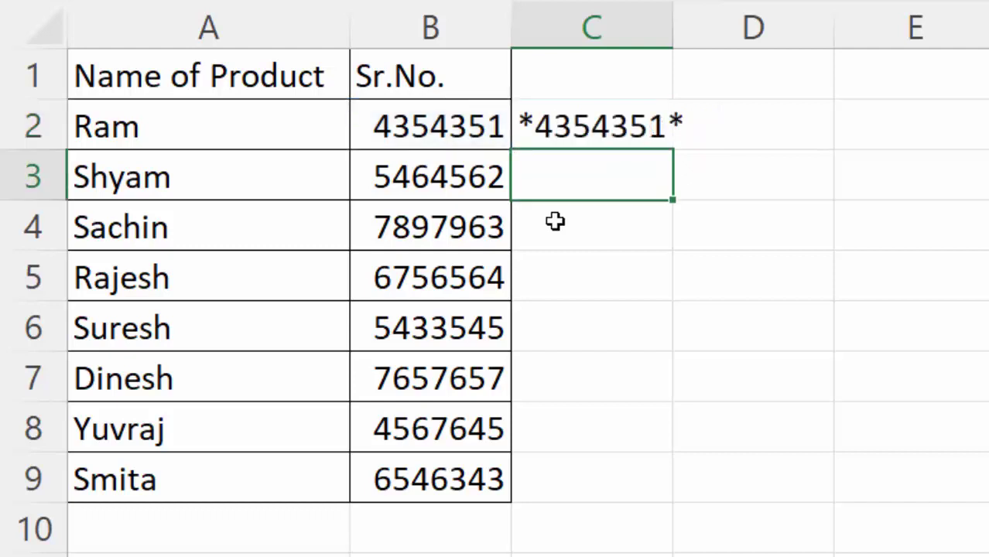
- Autofit column C and fill the C2 formula down to C9
{"action": "double_click", "coordinate": [672, 44]}
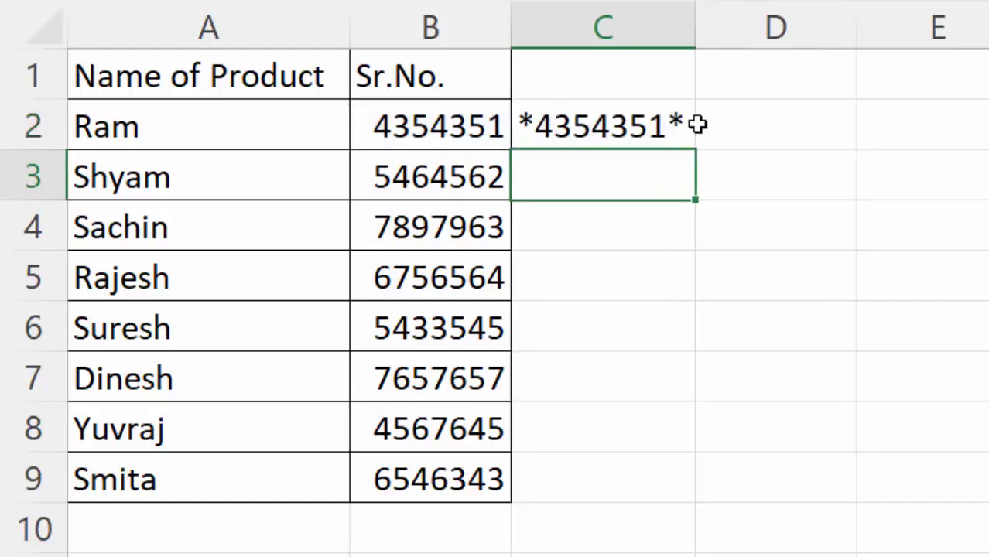
{"action": "left_click", "coordinate": [576, 121]}
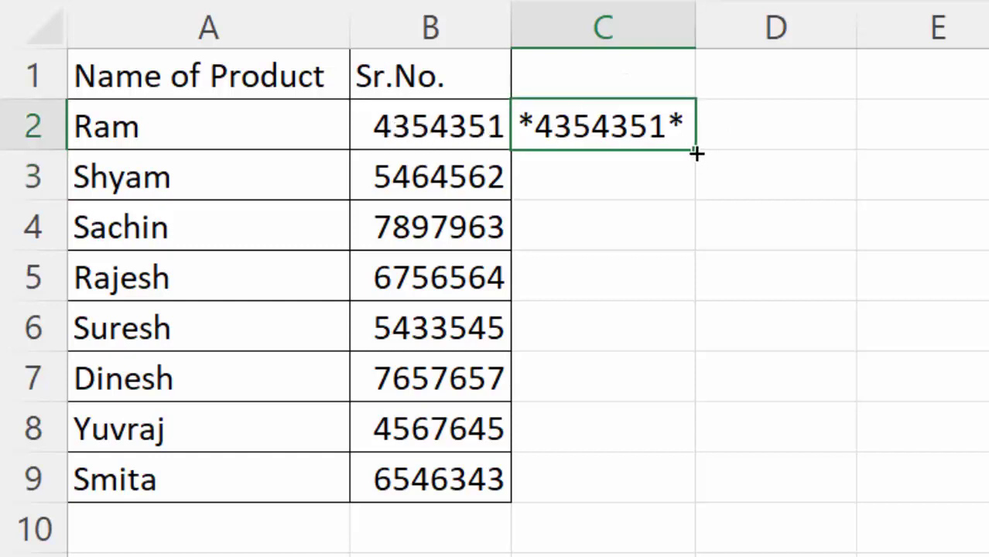
{"action": "left_click_drag", "start_coordinate": [697, 154], "coordinate": [694, 509]}
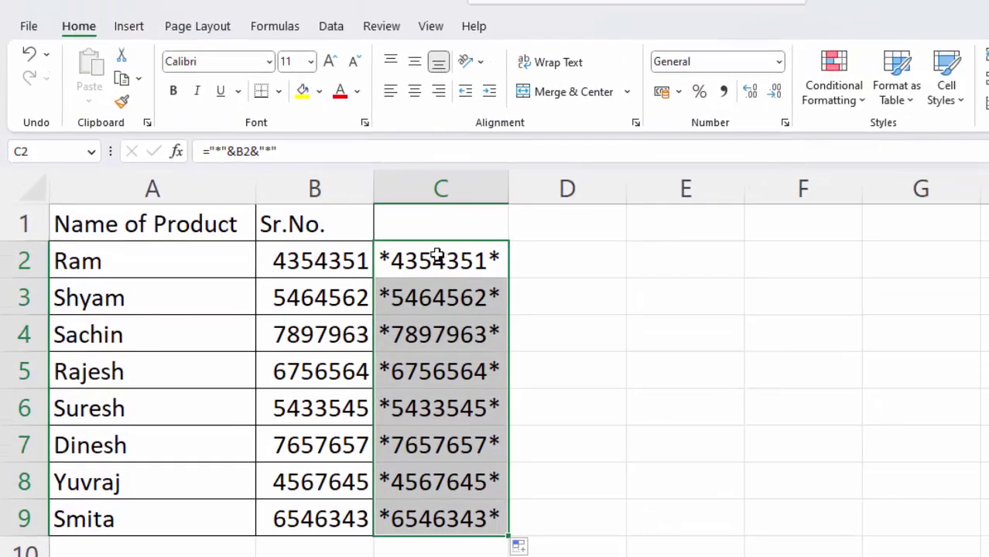
- Format the asterisk-wrapped serials in C2:C9 with the Code 128 barcode font
{"action": "left_click", "coordinate": [270, 63]}
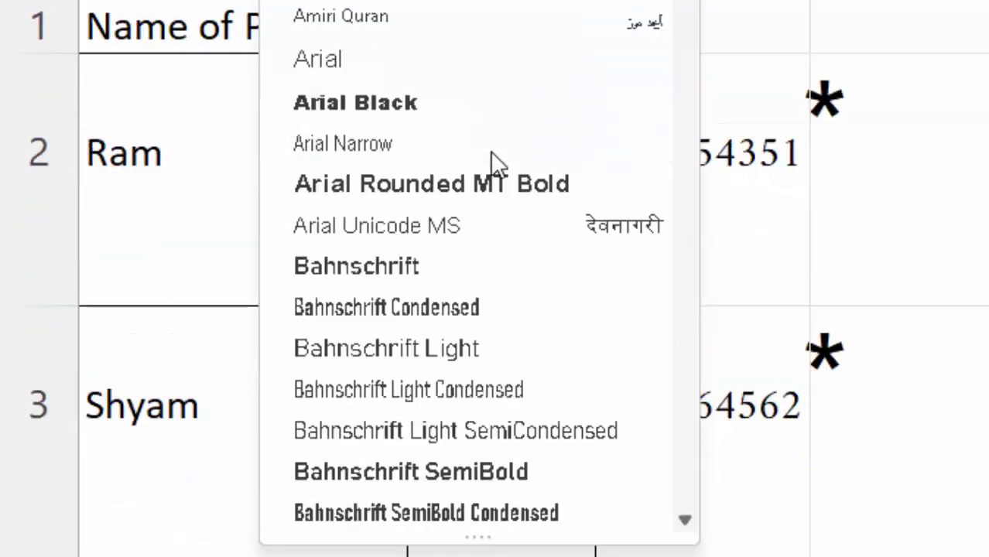
{"action": "scroll", "coordinate": [492, 159], "scroll_direction": "down", "scroll_amount": 2}
{"action": "scroll", "coordinate": [492, 159], "scroll_direction": "down", "scroll_amount": 1}
{"action": "scroll", "coordinate": [492, 159], "scroll_direction": "down", "scroll_amount": 3}
{"action": "scroll", "coordinate": [492, 159], "scroll_direction": "down", "scroll_amount": 2}
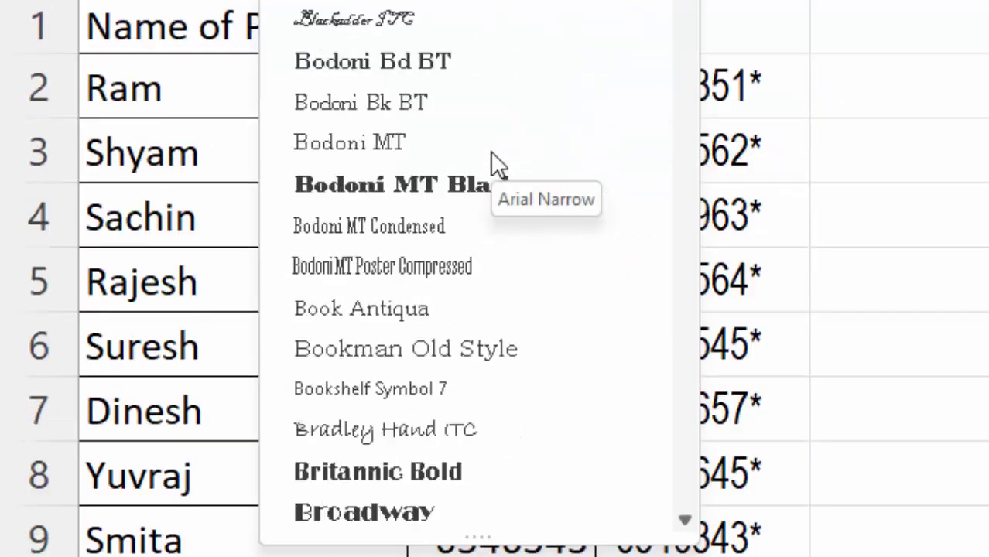
{"action": "scroll", "coordinate": [490, 152], "scroll_direction": "down", "scroll_amount": 2}
{"action": "scroll", "coordinate": [490, 152], "scroll_direction": "down", "scroll_amount": 4}
{"action": "scroll", "coordinate": [490, 152], "scroll_direction": "down", "scroll_amount": 4}
{"action": "scroll", "coordinate": [491, 152], "scroll_direction": "down", "scroll_amount": 3}
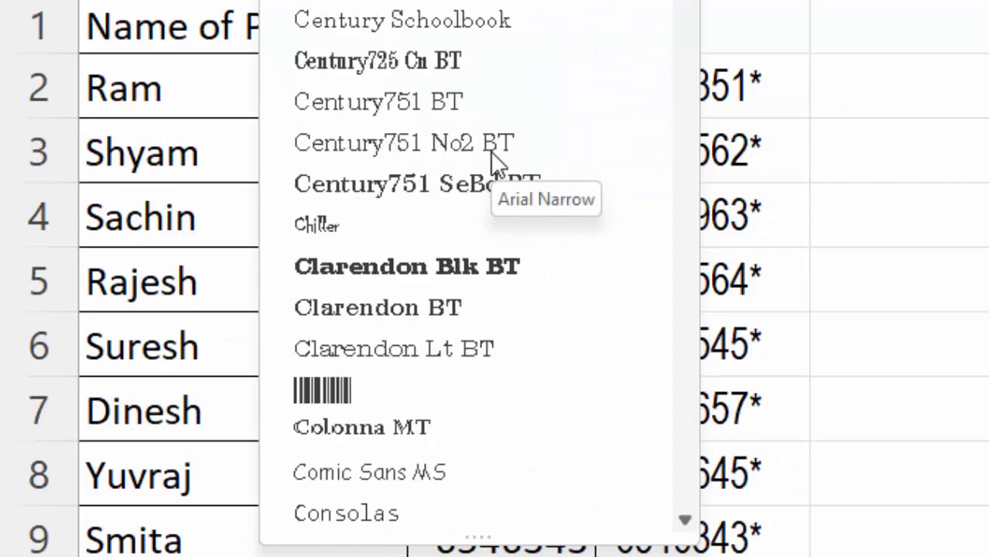
{"action": "scroll", "coordinate": [490, 151], "scroll_direction": "down", "scroll_amount": 3}
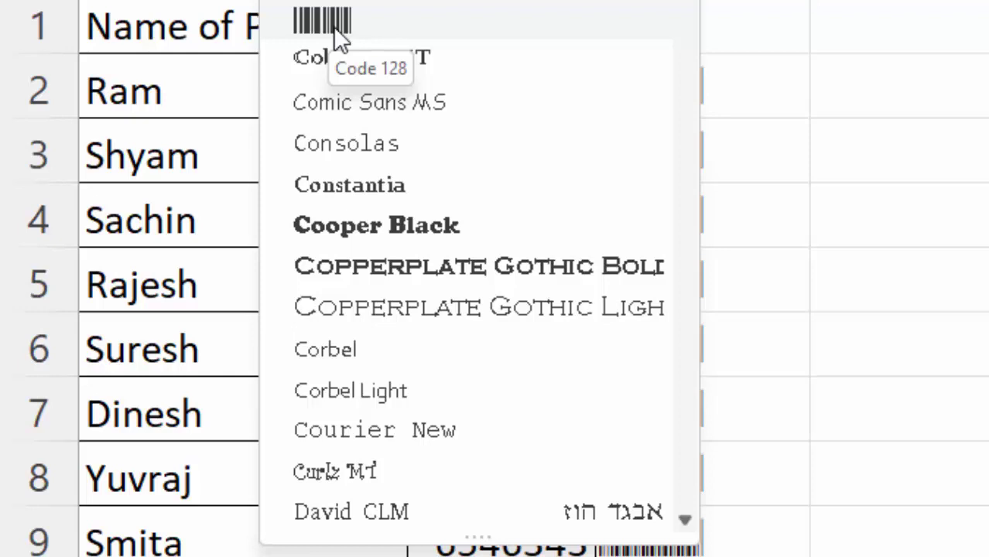
{"action": "left_click", "coordinate": [333, 25]}
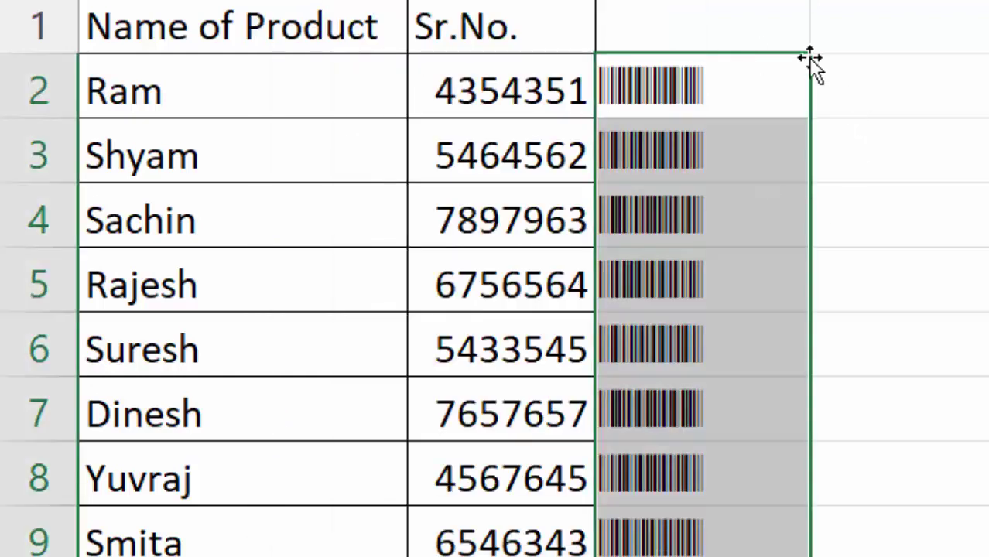
{"action": "left_click", "coordinate": [697, 97]}
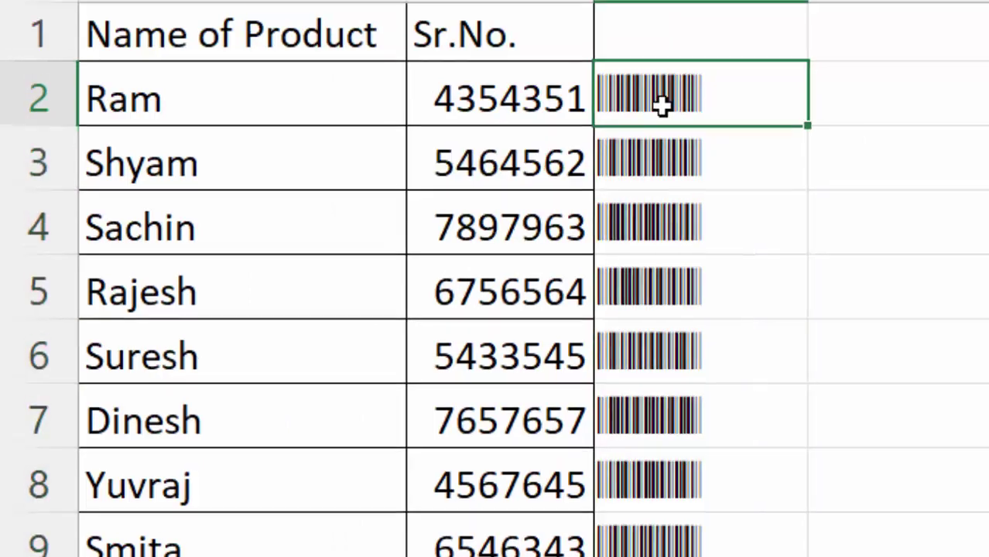
{"action": "key", "text": "F2"}
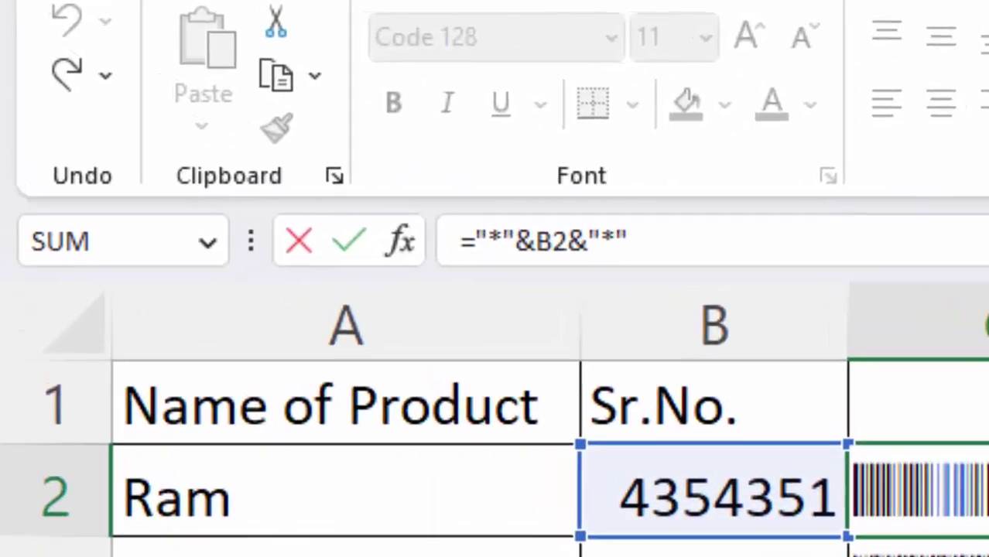
{"action": "key", "text": "Return"}
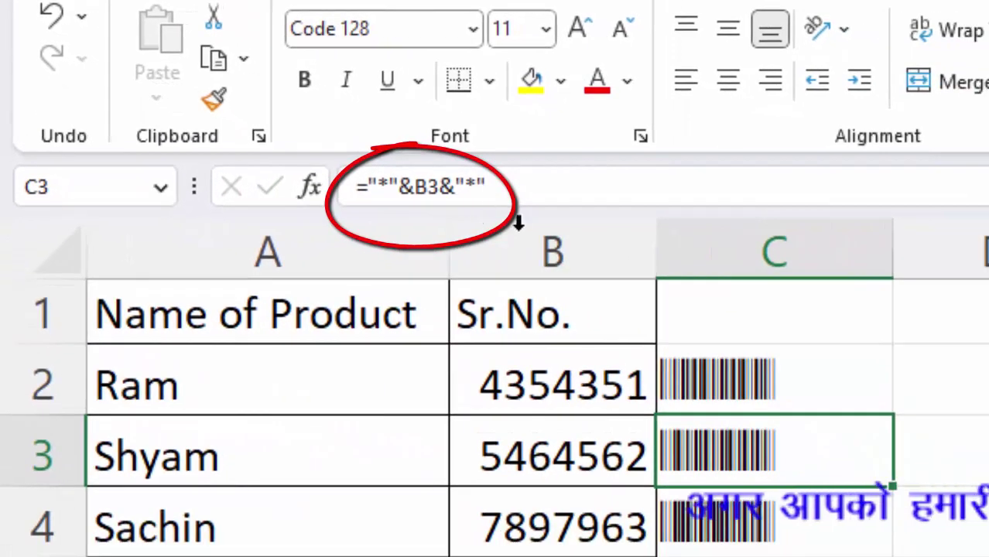
{"action": "left_click", "coordinate": [749, 523]}
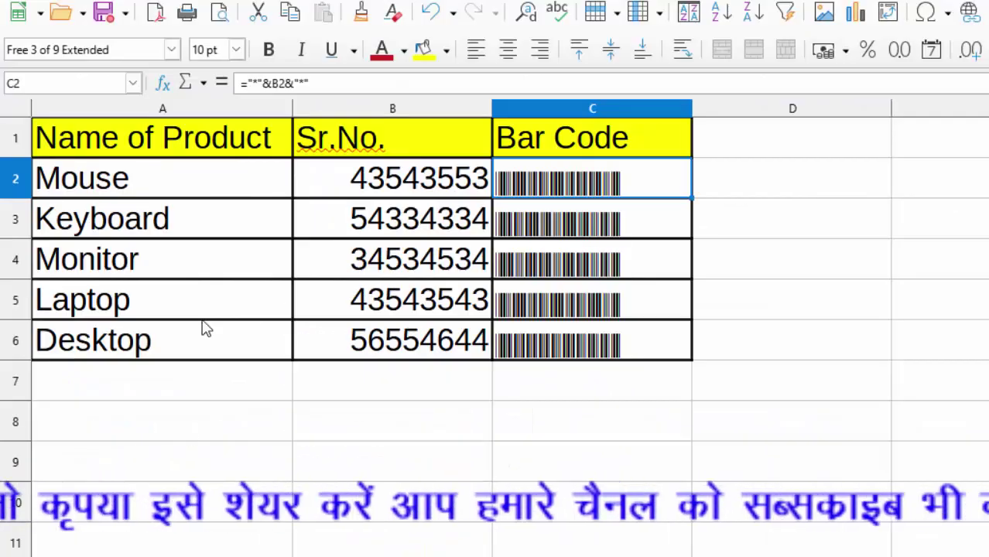
- Copy the product names and serial numbers into the blank sheet
{"action": "mouse_move", "coordinate": [93, 132]}
{"action": "left_mouse_down"}
{"action": "mouse_move", "coordinate": [349, 194]}
{"action": "mouse_move", "coordinate": [353, 335]}
{"action": "mouse_move", "coordinate": [402, 317]}
{"action": "left_mouse_up"}
{"action": "key", "text": "ctrl+c"}
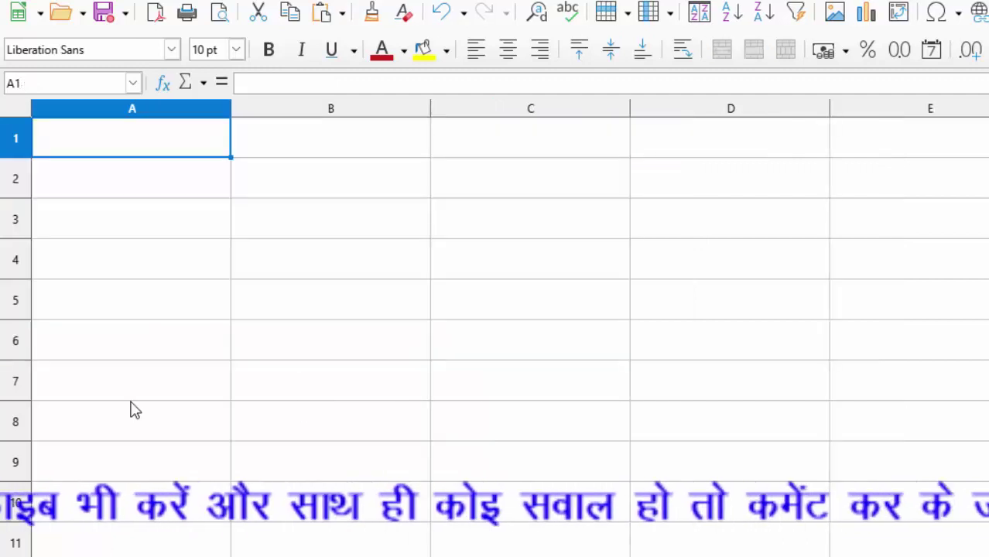
{"action": "key", "text": "ctrl+v"}
- Enter ="*"&B2&"*" in C2, showing *43543553*
{"action": "left_click", "coordinate": [495, 192]}
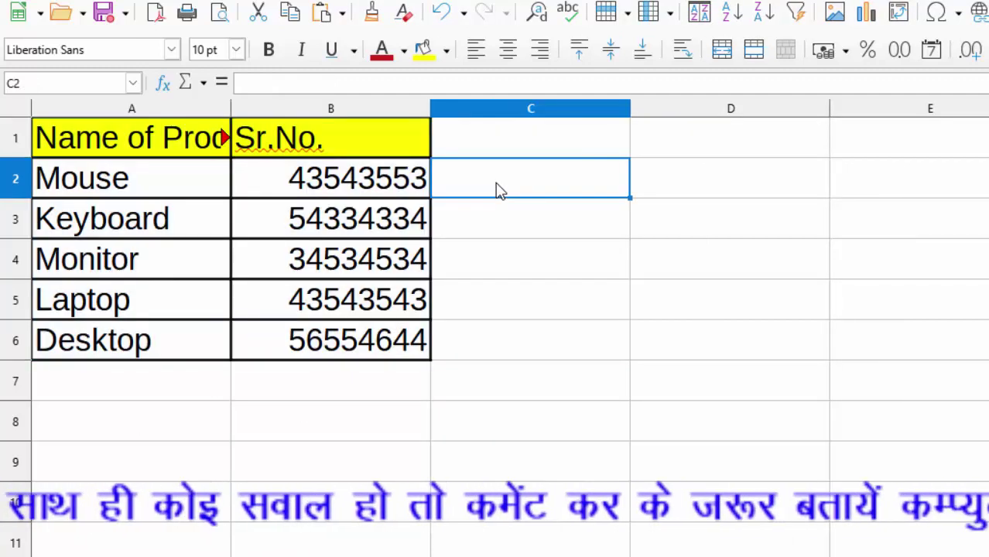
{"action": "type", "text": "=\""}
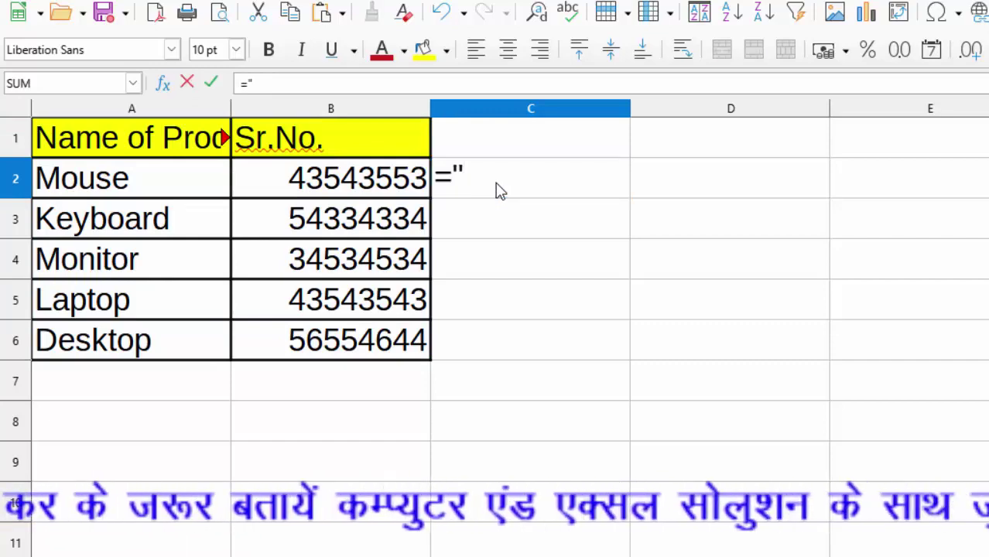
{"action": "type", "text": "*\""}
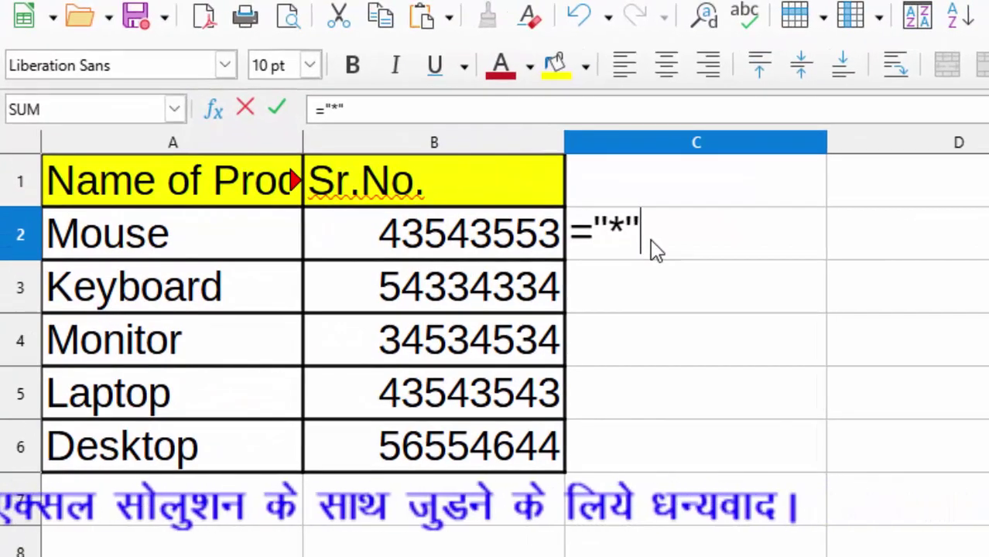
{"action": "type", "text": "&"}
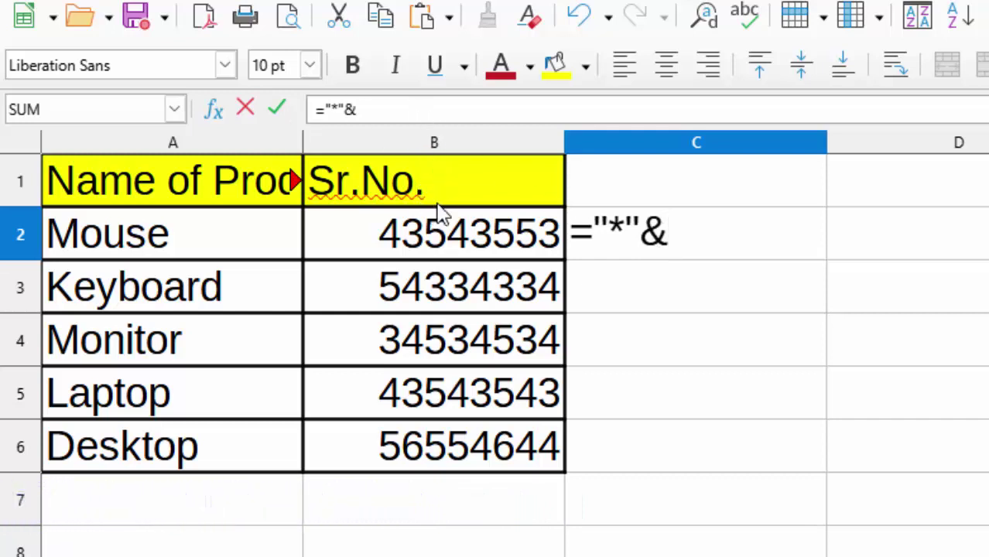
{"action": "type", "text": "b"}
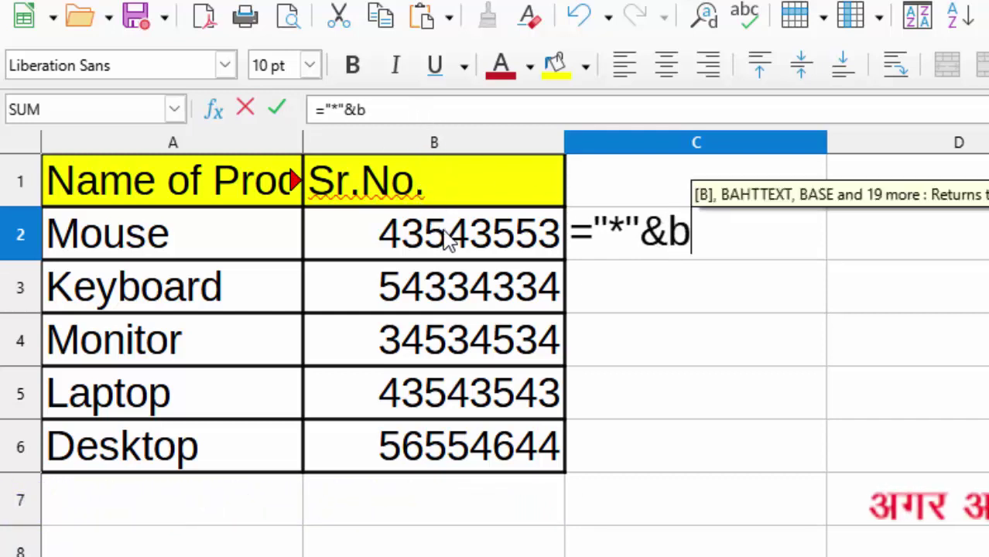
{"action": "type", "text": "2"}
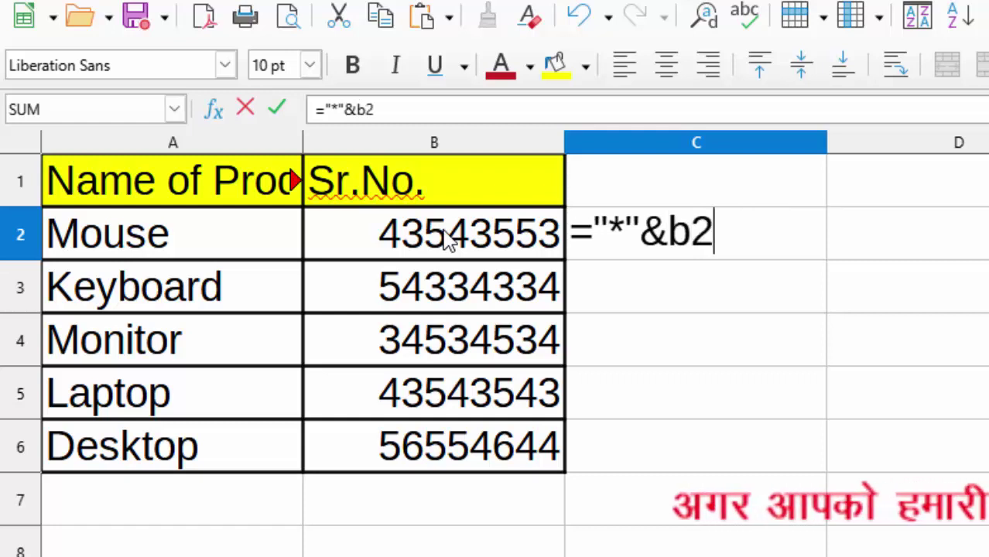
{"action": "type", "text": "&"}
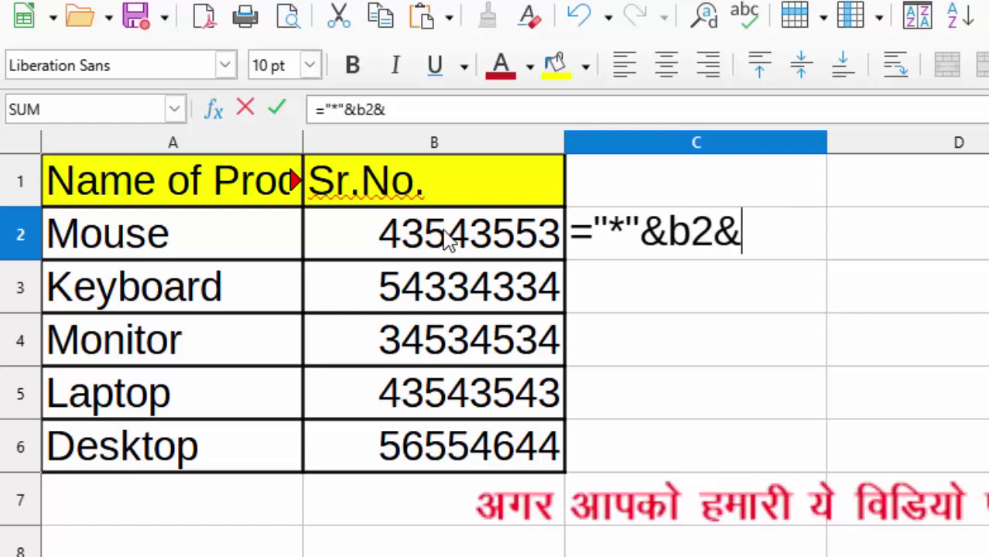
{"action": "type", "text": "\""}
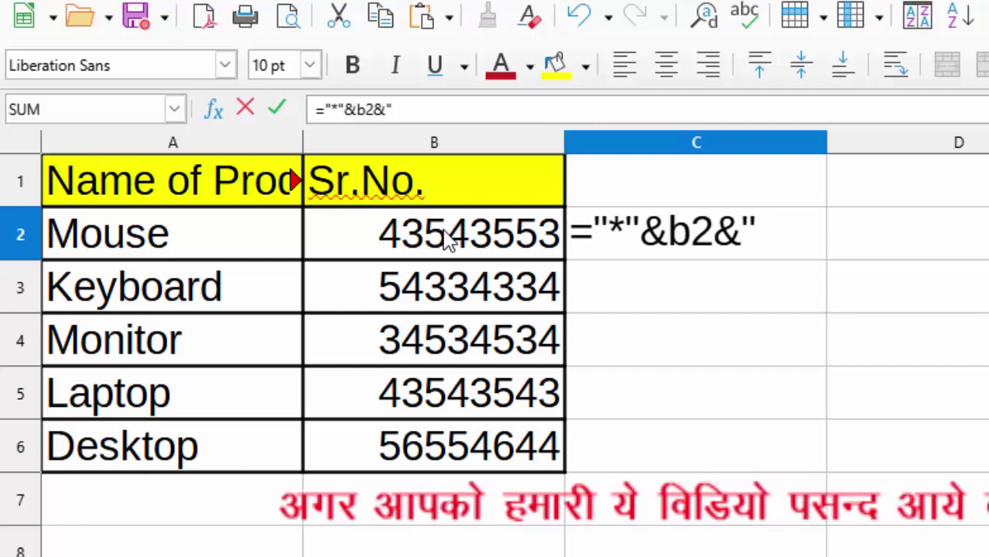
{"action": "type", "text": "*\""}
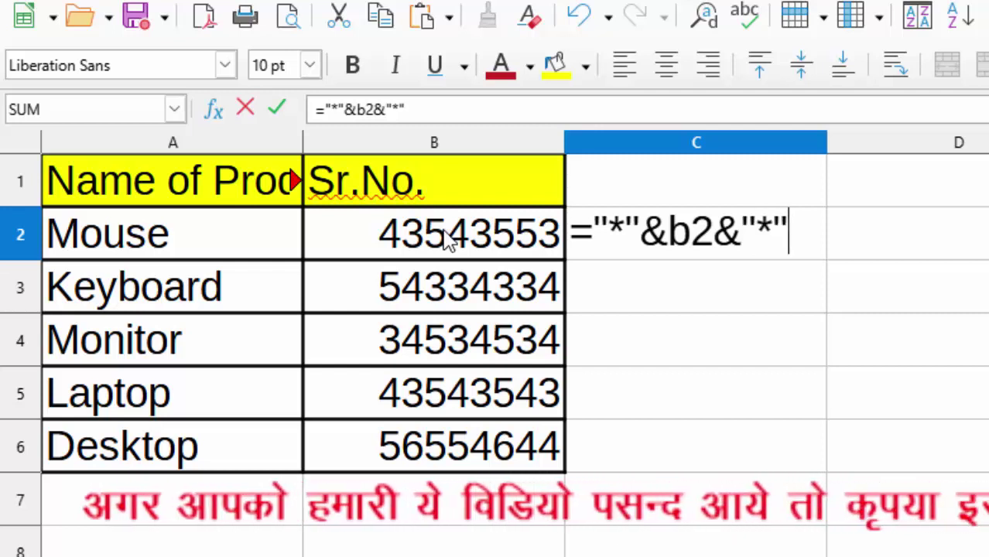
{"action": "key", "text": "Return"}
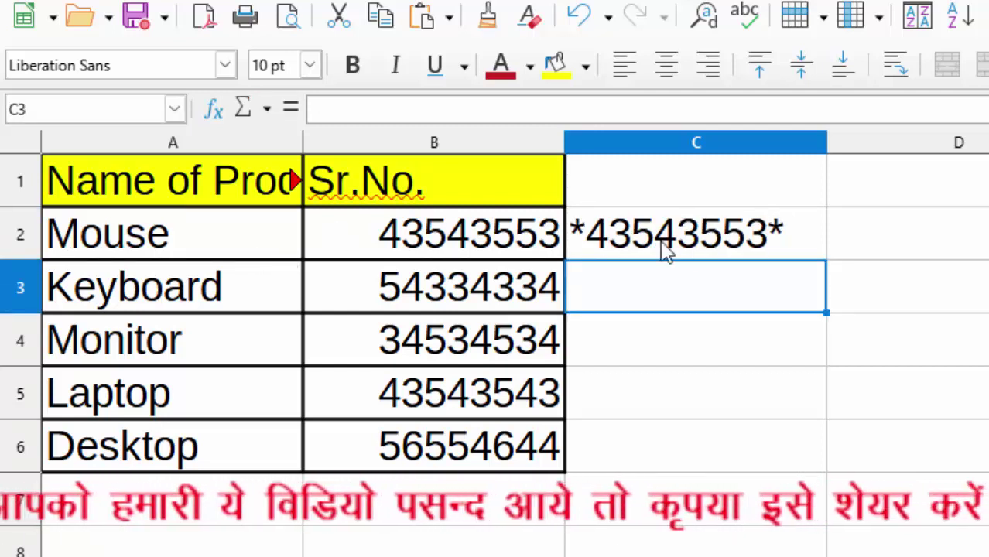
- Fill the C2 formula down to C6 and apply the Free 3 of 9 Extended font to C2:C6
{"action": "left_click", "coordinate": [699, 247]}
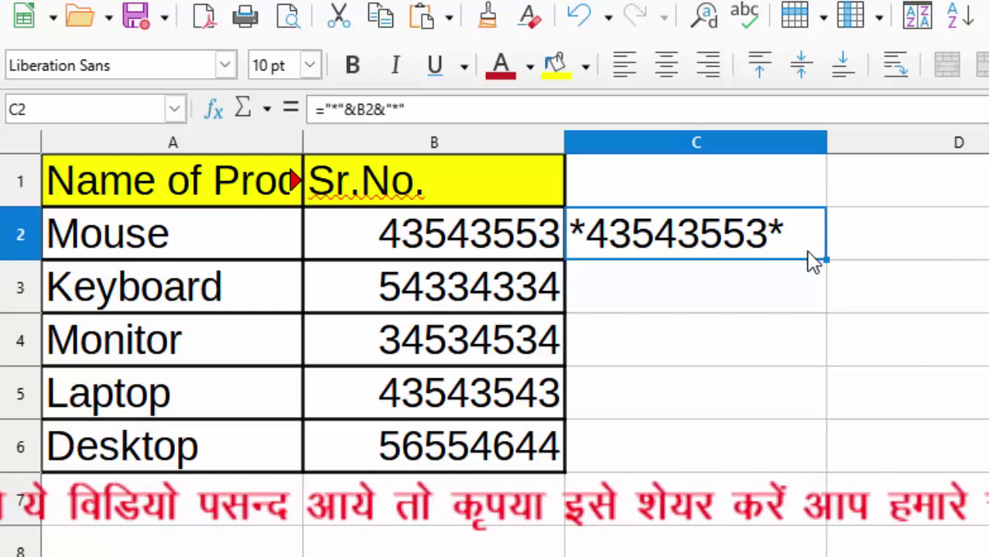
{"action": "left_click_drag", "start_coordinate": [822, 268], "coordinate": [813, 450]}
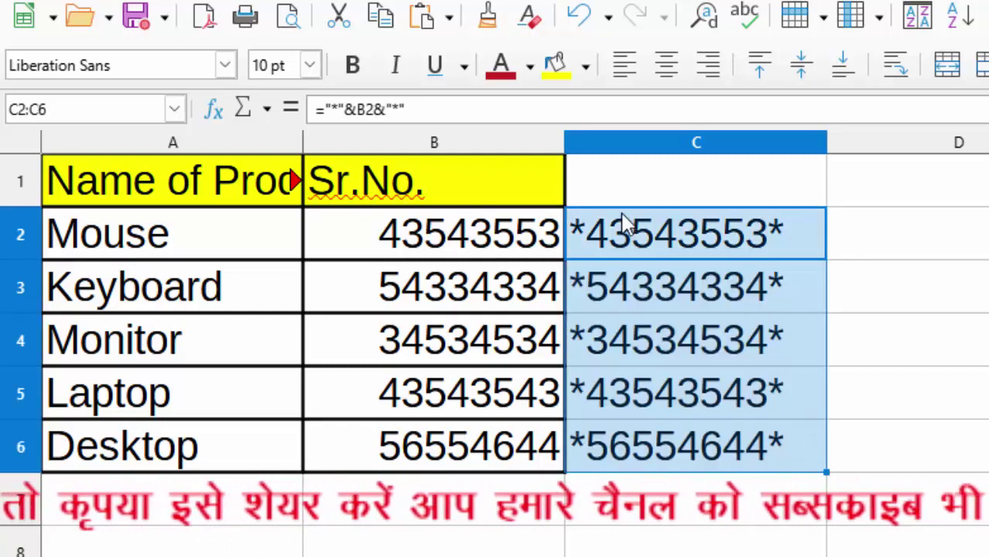
{"action": "left_click", "coordinate": [673, 243]}
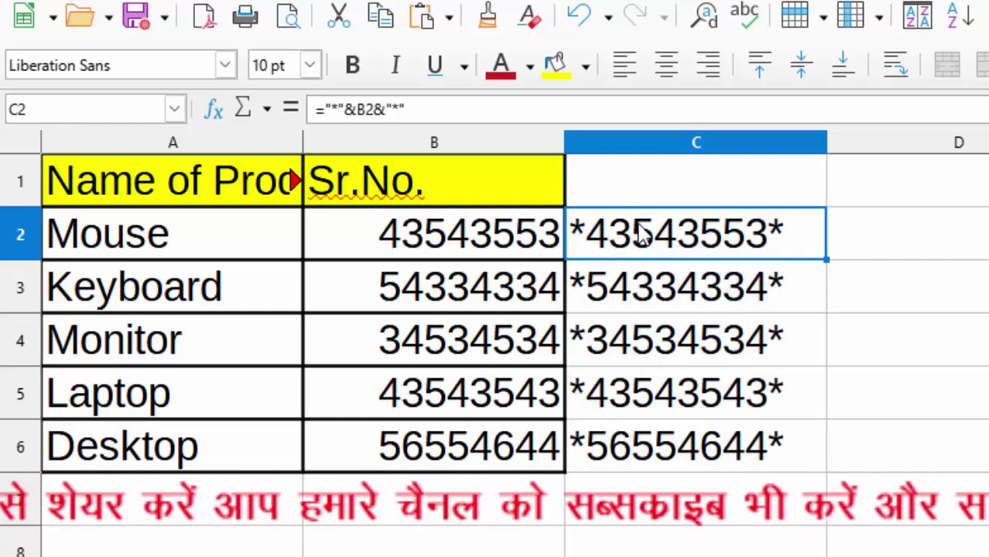
{"action": "left_click", "coordinate": [224, 67]}
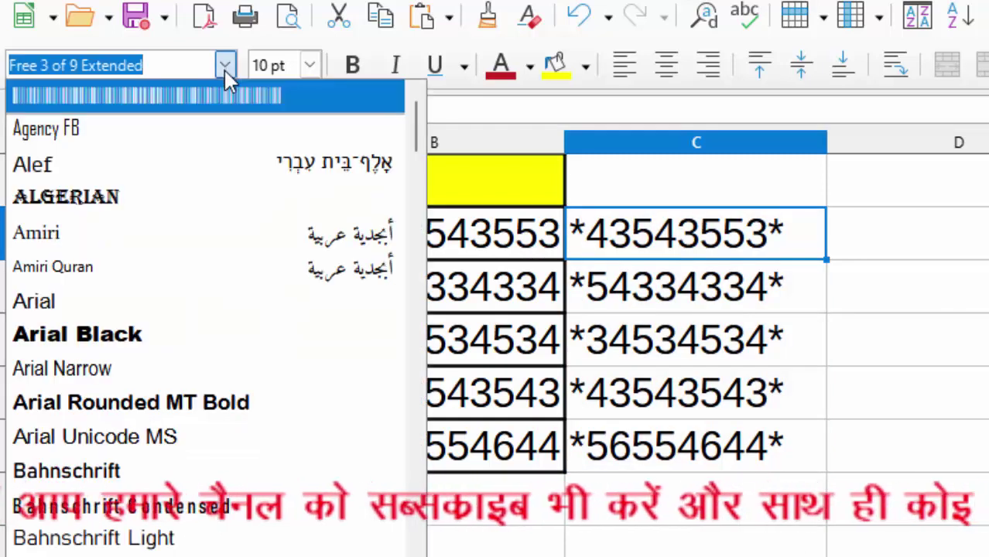
{"action": "left_click", "coordinate": [150, 103]}
{"action": "key", "text": "Return"}
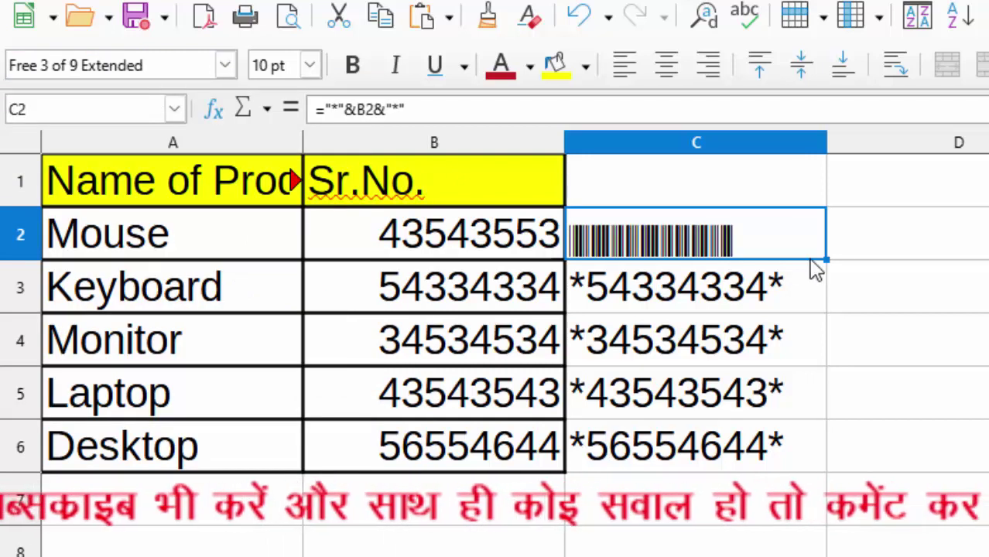
{"action": "left_click_drag", "start_coordinate": [826, 260], "coordinate": [821, 450]}
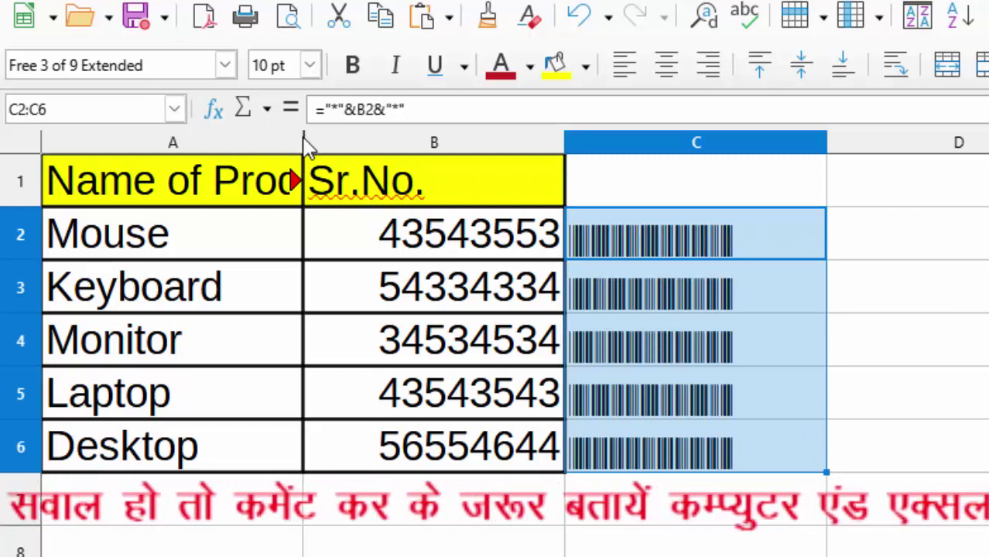
- Widen column A so the full 'Name of Product' header is visible
{"action": "left_click_drag", "start_coordinate": [302, 138], "coordinate": [360, 139]}
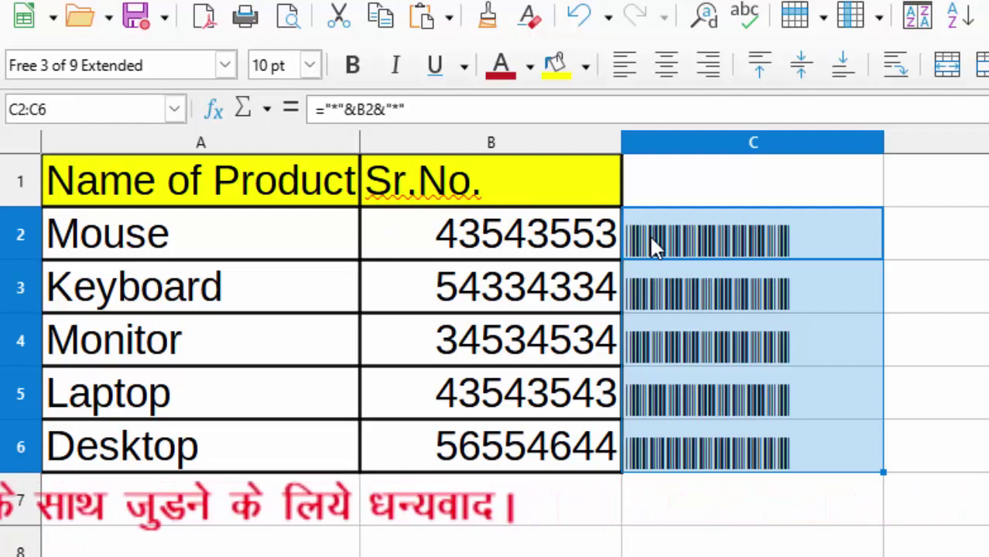
{"action": "left_click", "coordinate": [737, 238]}
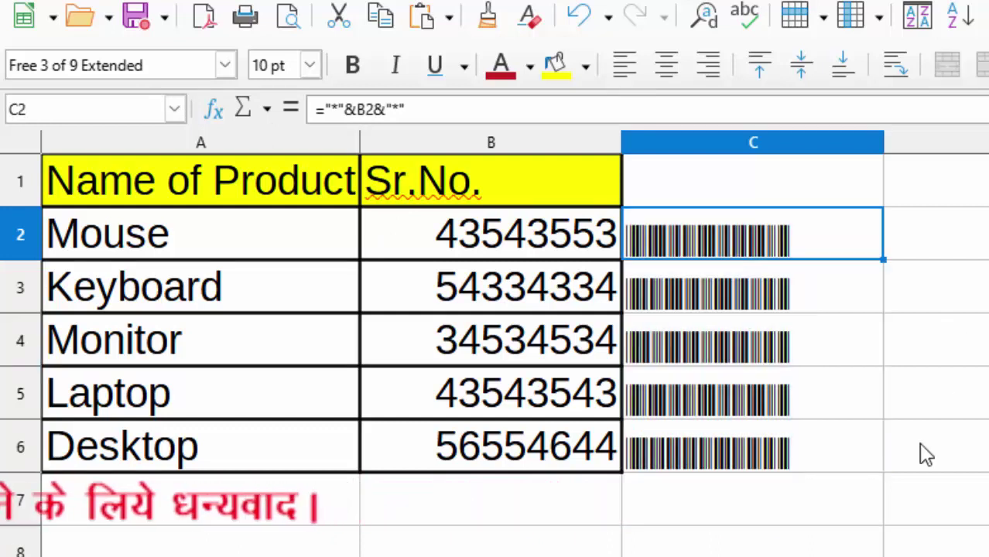